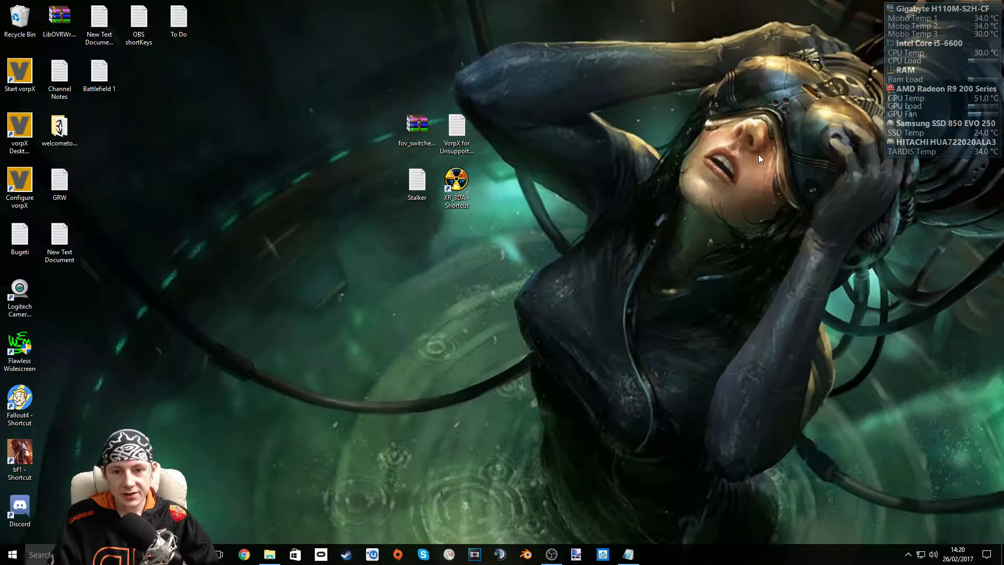
Step: Launch S.T.A.L.K.E.R. from its desktop shortcut, examine the basic and advanced video options, and exit the game without applying changes
double_click(463, 193)
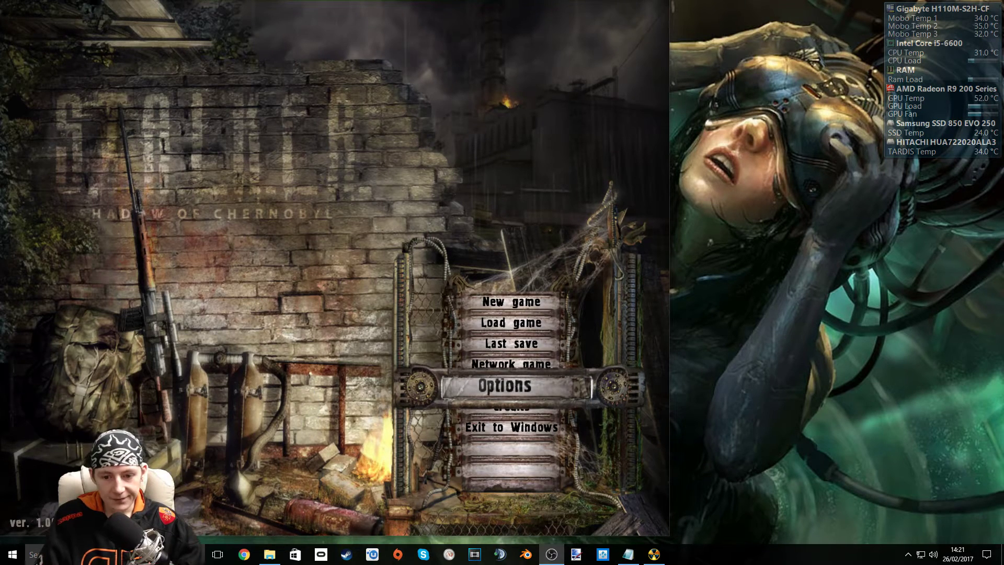
left_click(505, 385)
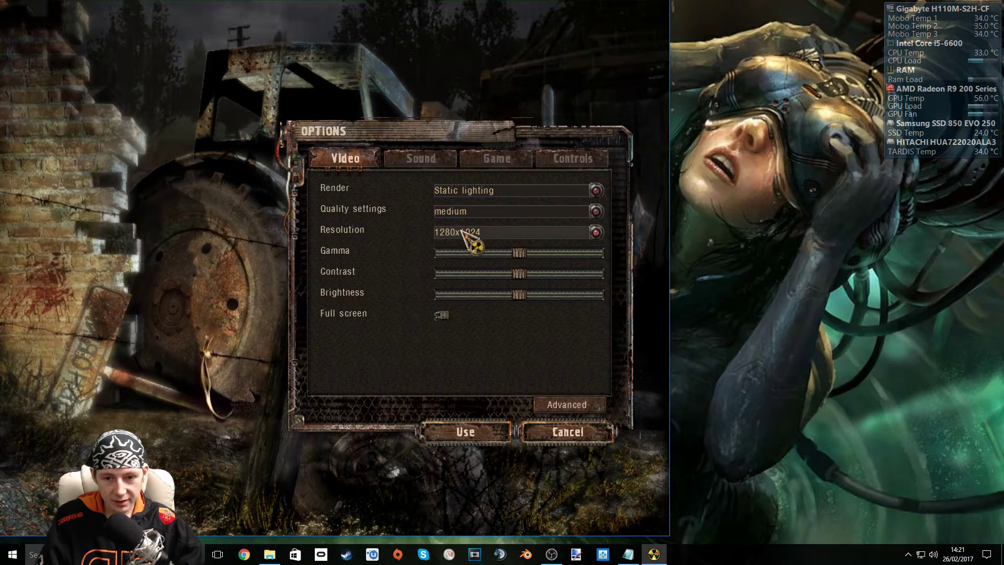
left_click(574, 408)
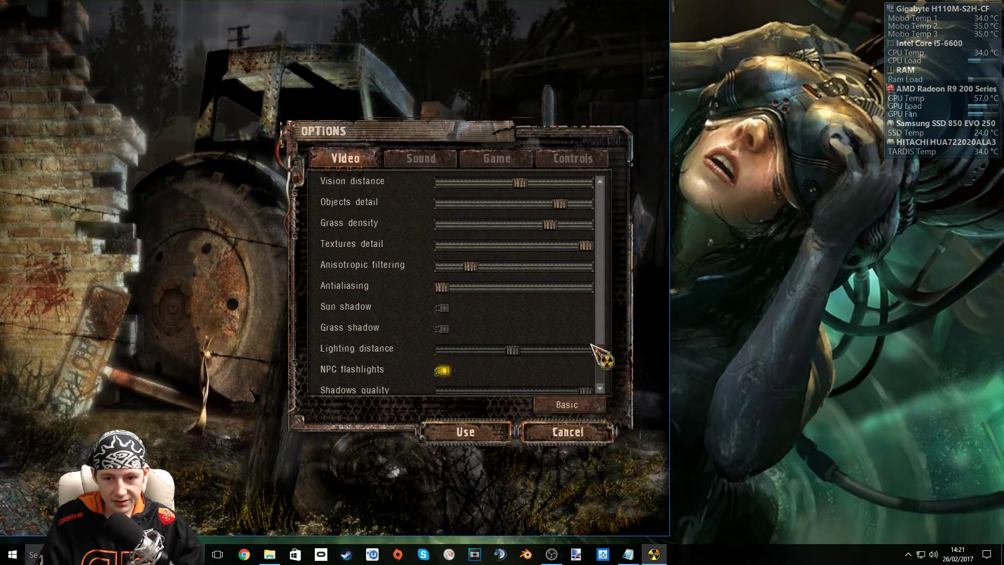
scroll(601, 293, "down", 3)
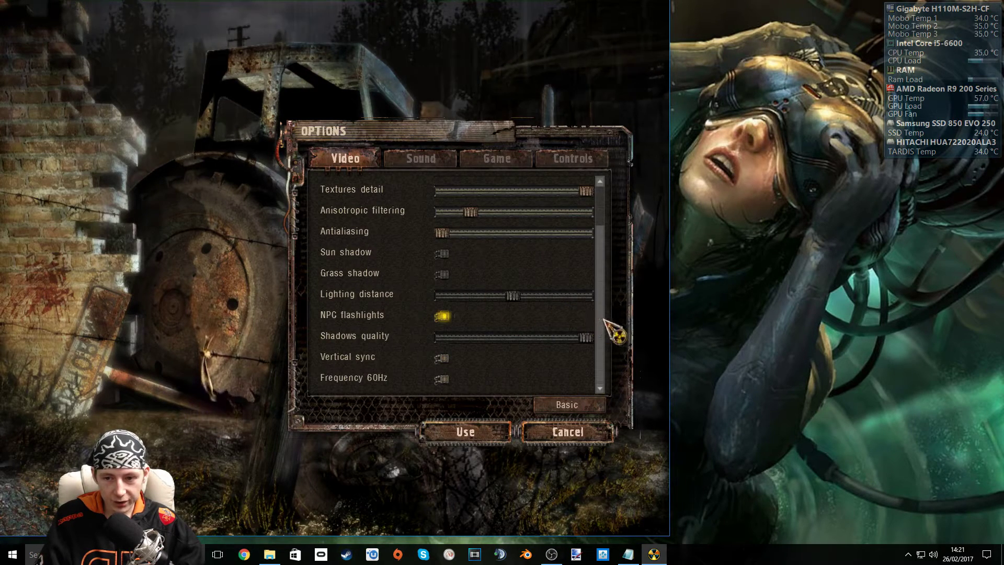
scroll(605, 241, "up", 3)
left_click(566, 431)
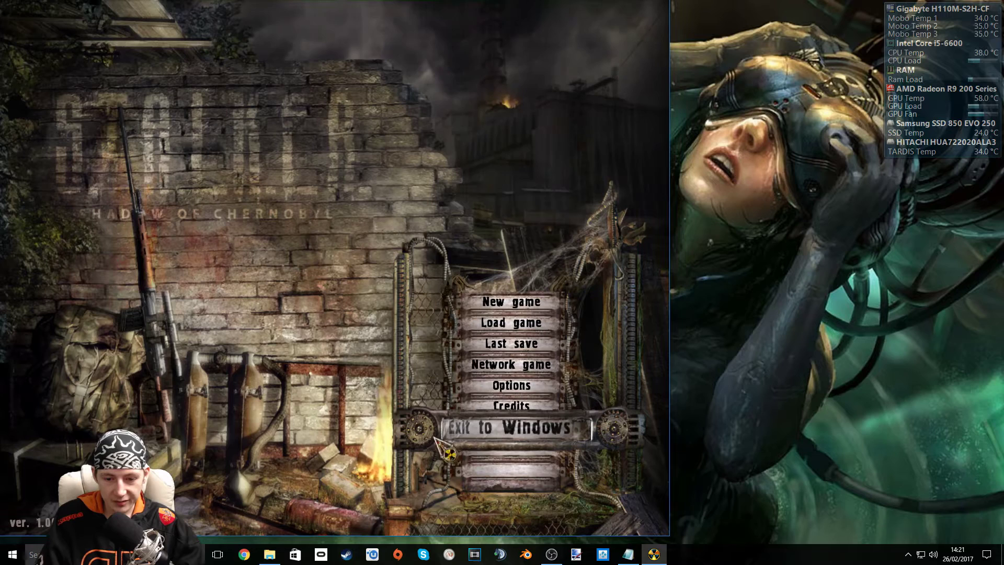
left_click(497, 428)
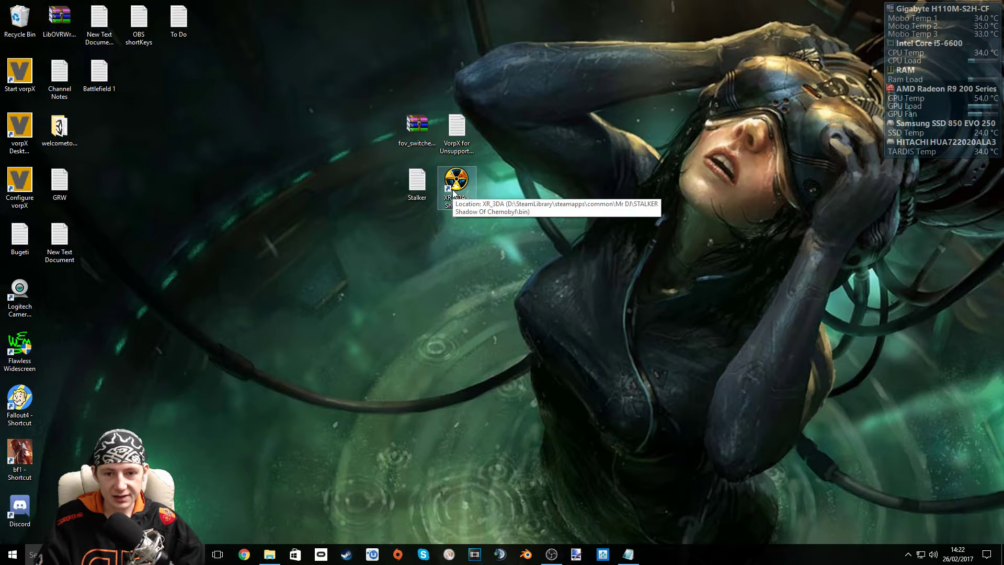
Step: Extract the fov_switcher_v12 archive on the desktop into its own folder and open that folder
left_click(409, 121)
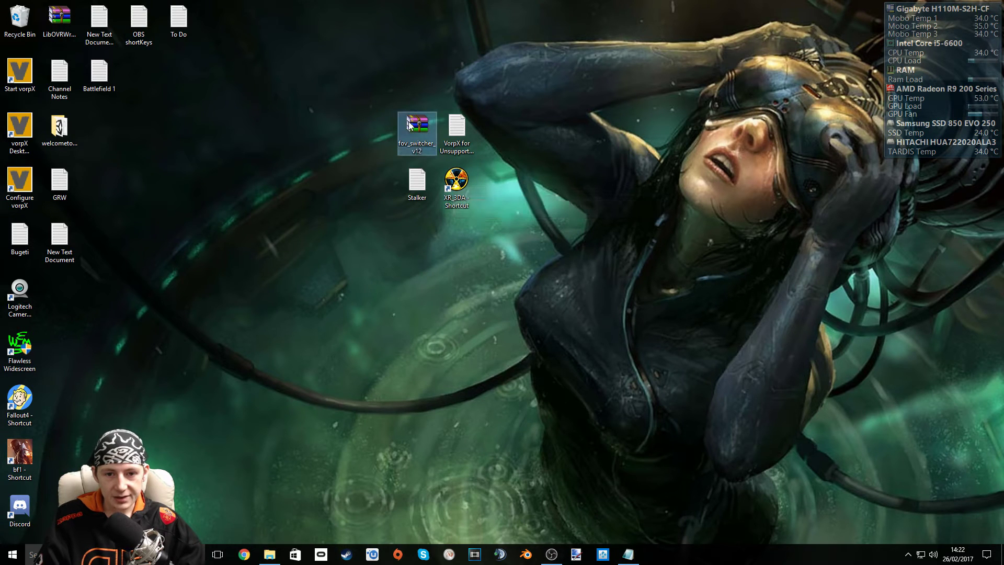
right_click(409, 122)
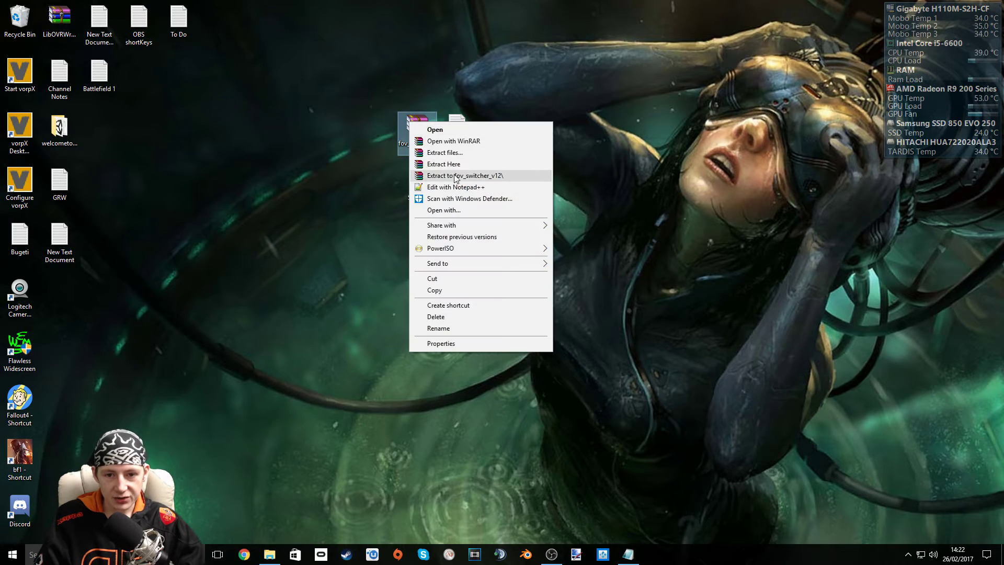
left_click(457, 177)
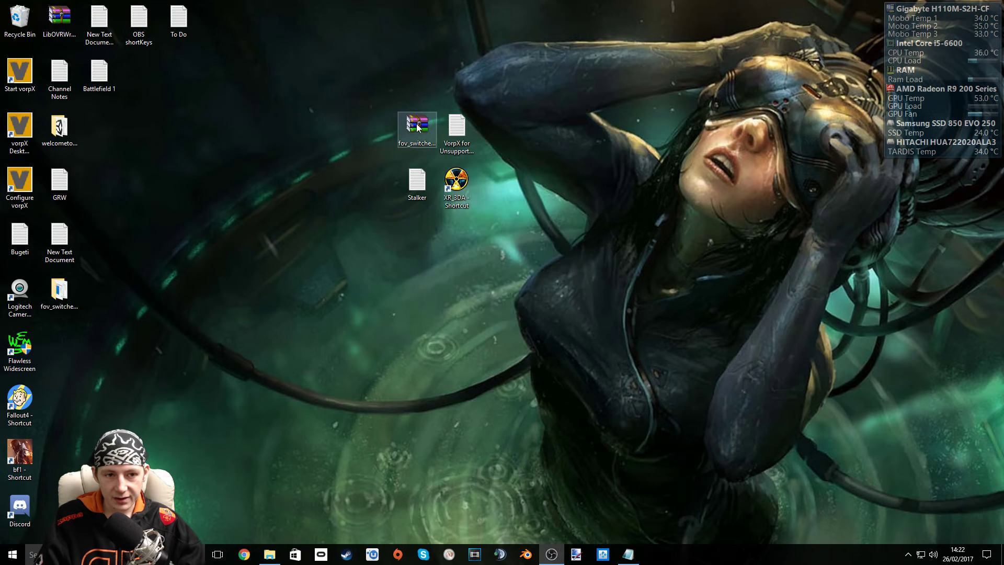
double_click(59, 292)
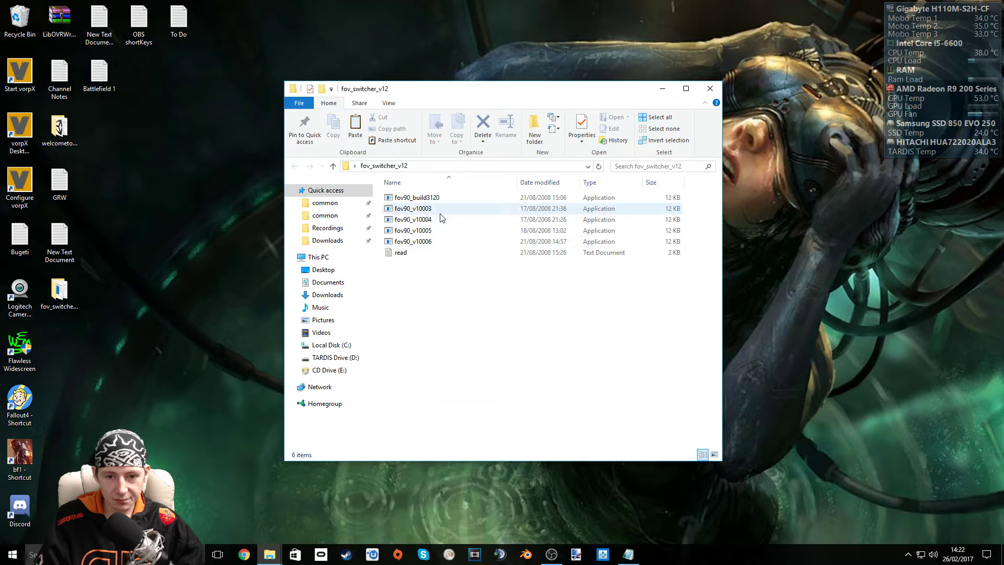
Step: Copy the fov90_v10006 application from the extracted fov_switcher_v12 folder
left_click(433, 243)
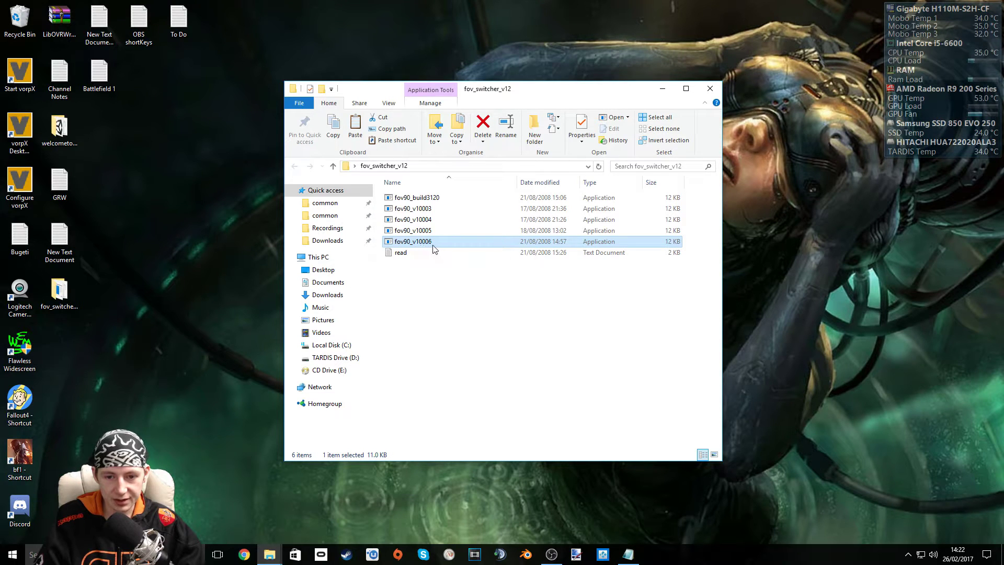
right_click(434, 245)
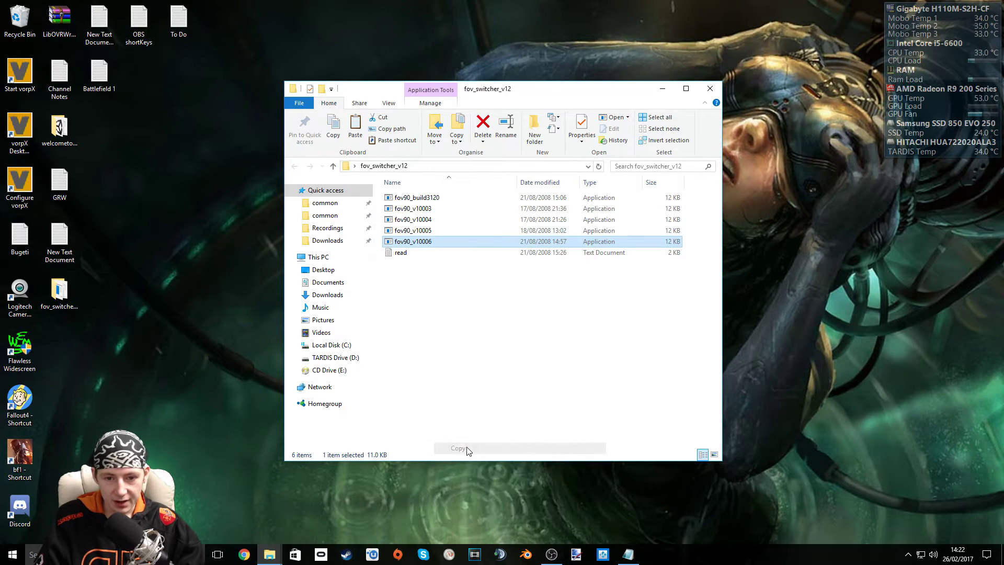
left_click(459, 447)
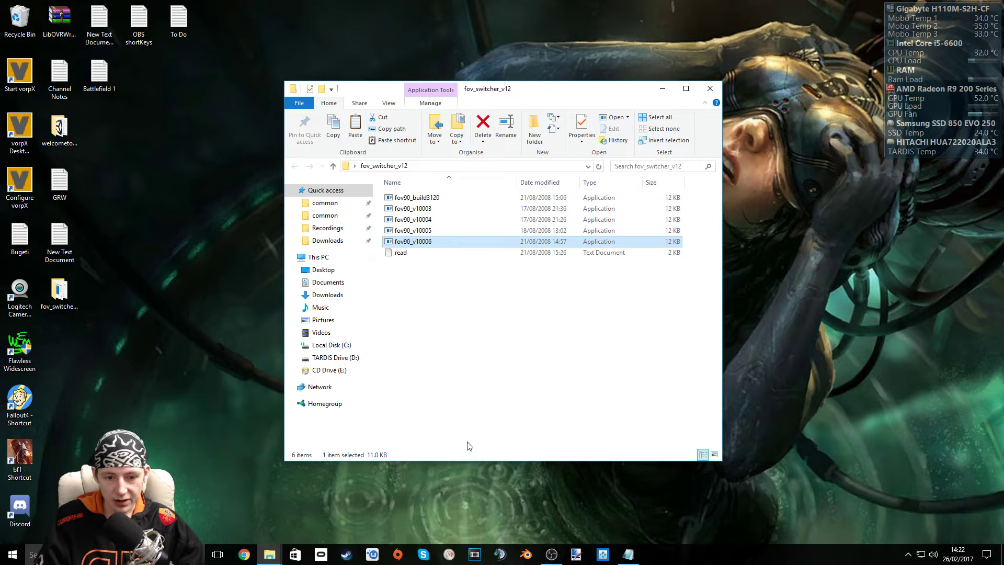
Step: Paste the copied application into the STALKER Shadow Of Chernobyl bin folder on the D: drive, replacing the existing file
left_click(335, 358)
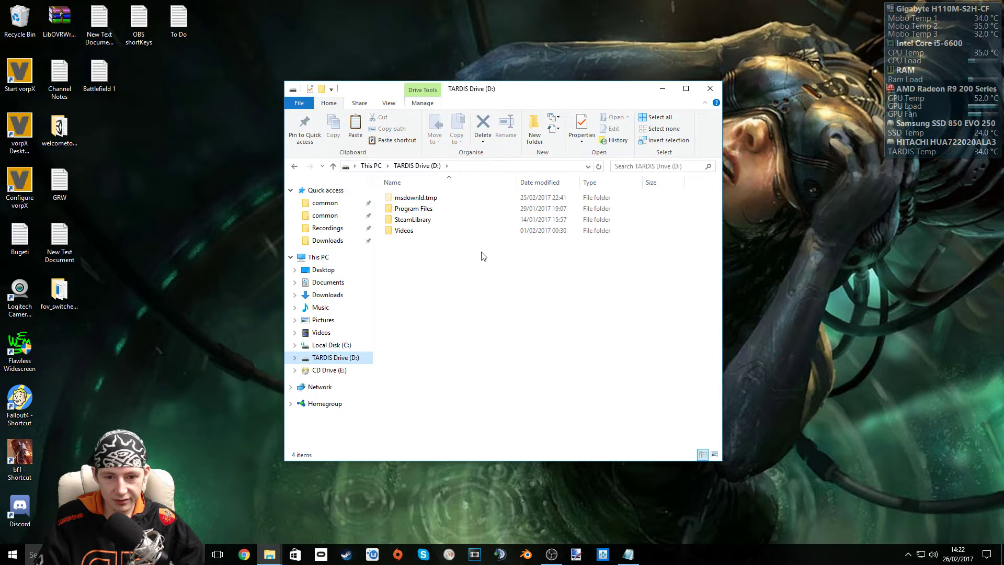
double_click(433, 223)
double_click(418, 200)
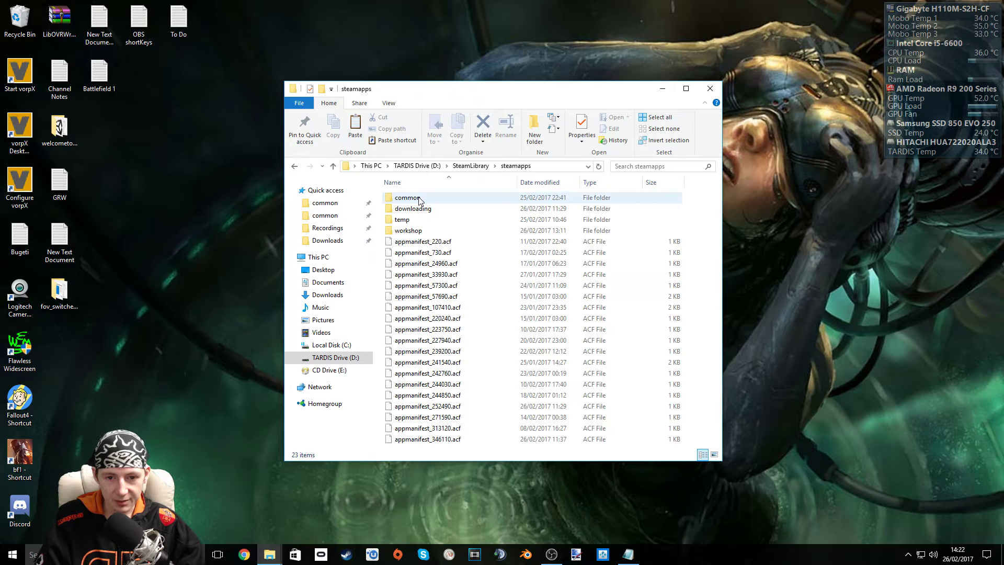
double_click(418, 201)
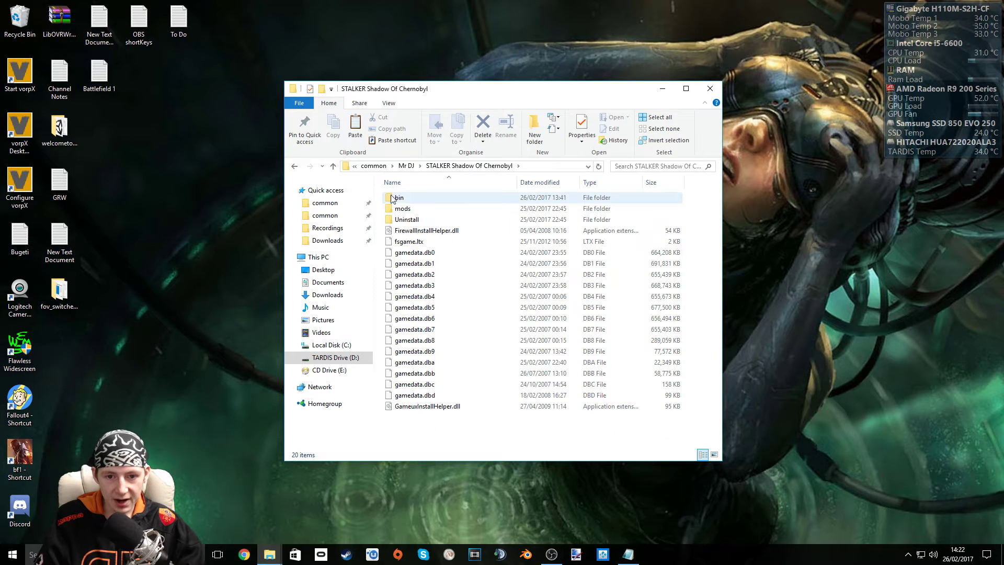
double_click(405, 199)
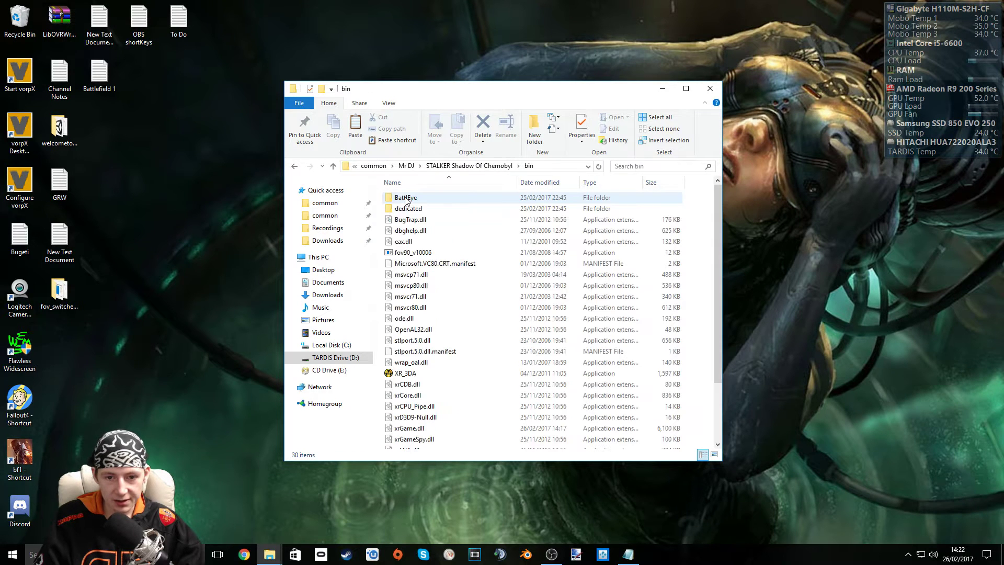
right_click(377, 216)
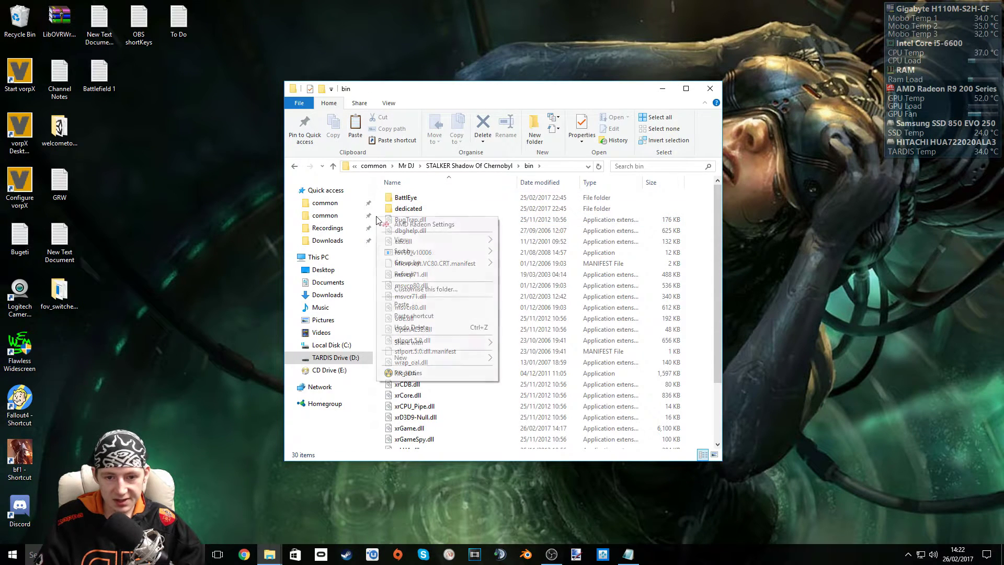
left_click(401, 304)
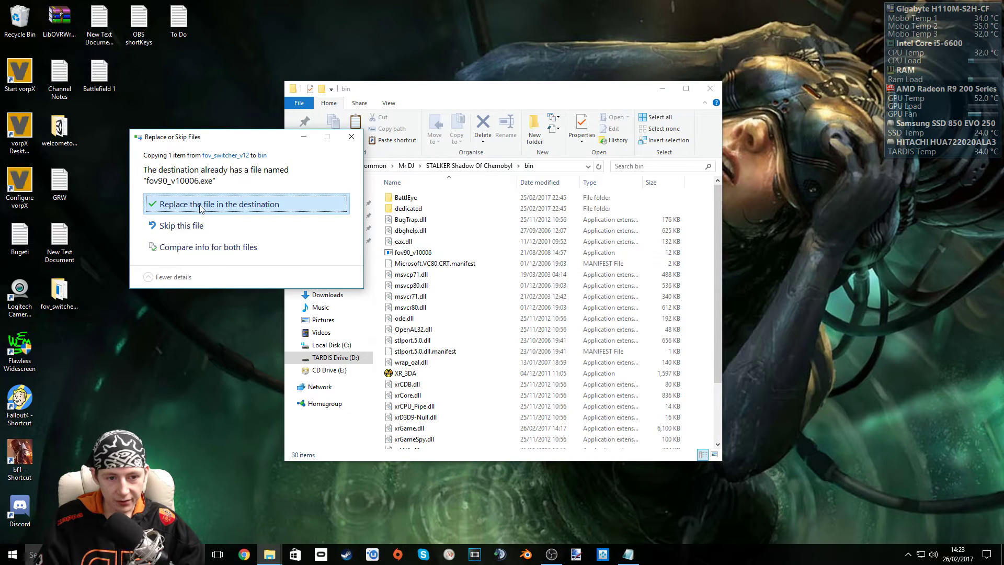
left_click(242, 205)
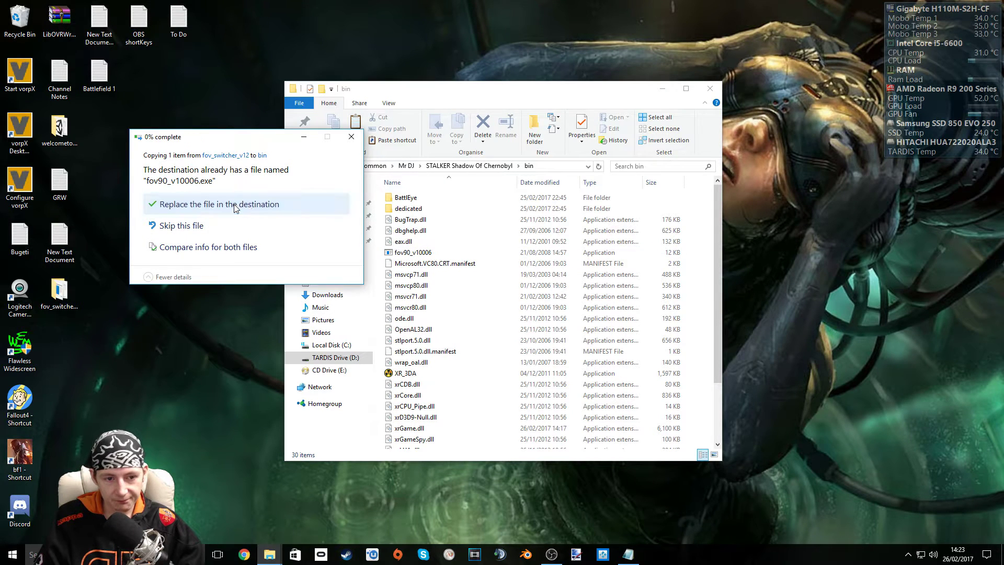
Step: Run fov90_v10006 in the bin folder to patch the game's field of view, and close its console
double_click(434, 253)
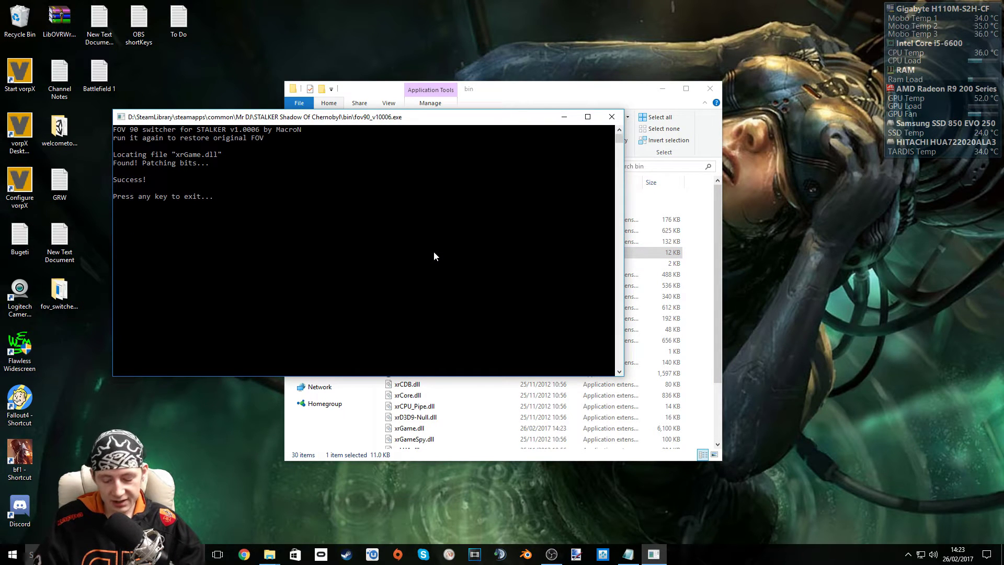
key("Return")
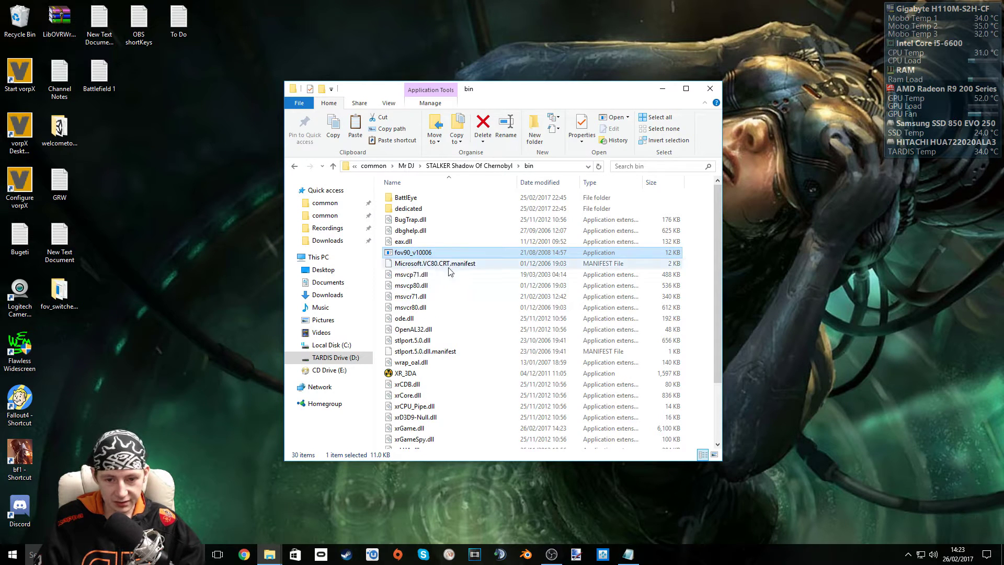
left_click(406, 253)
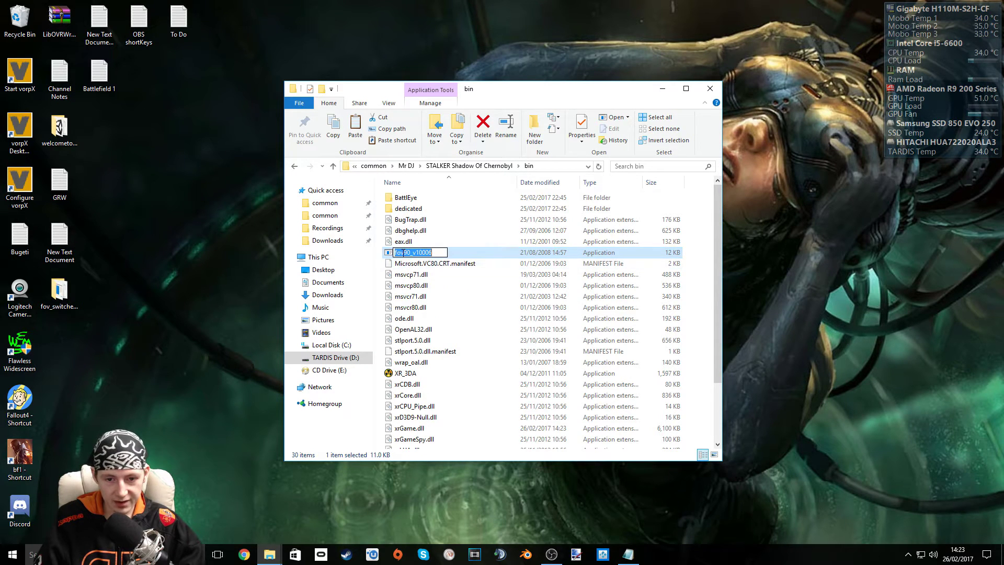
left_click(405, 253)
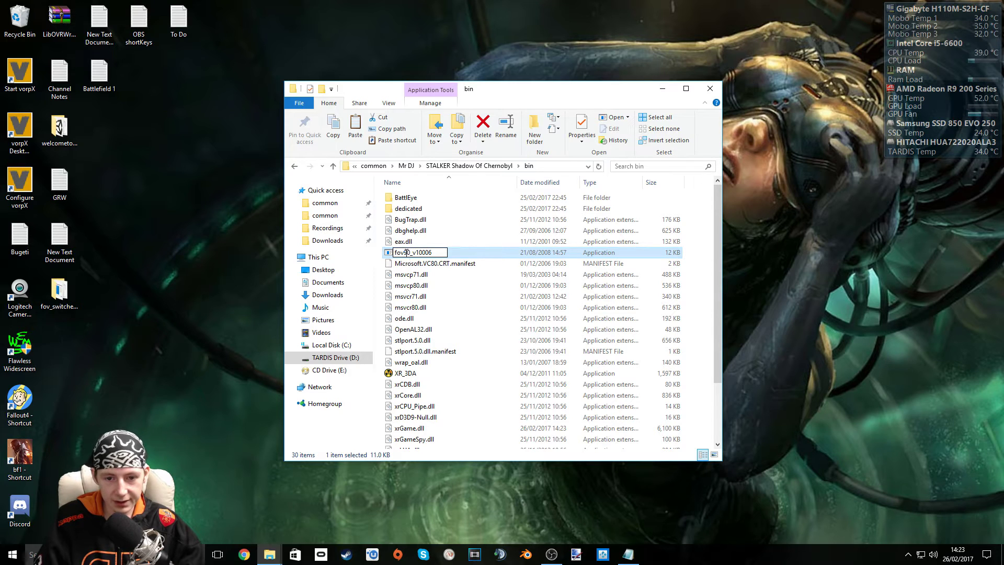
left_click(413, 318)
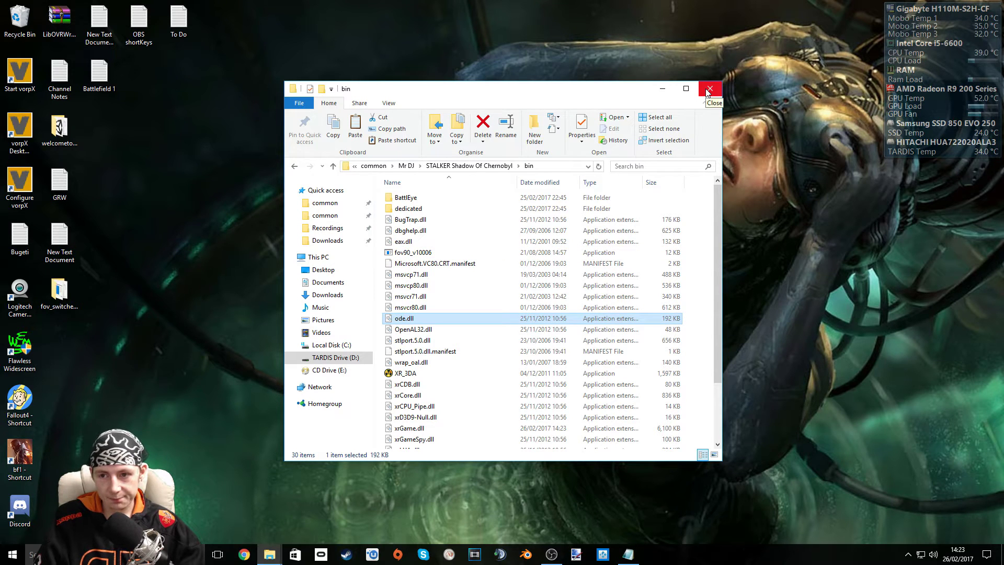
Step: Close the bin folder, start the Oculus software and vorpX, and check for vorpX among the background programs
left_click(709, 90)
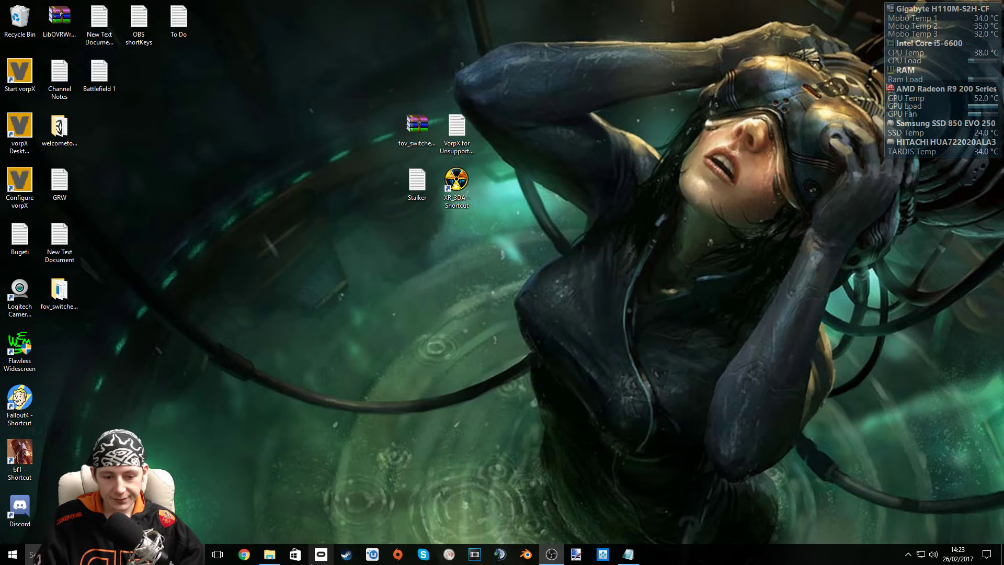
left_click(321, 556)
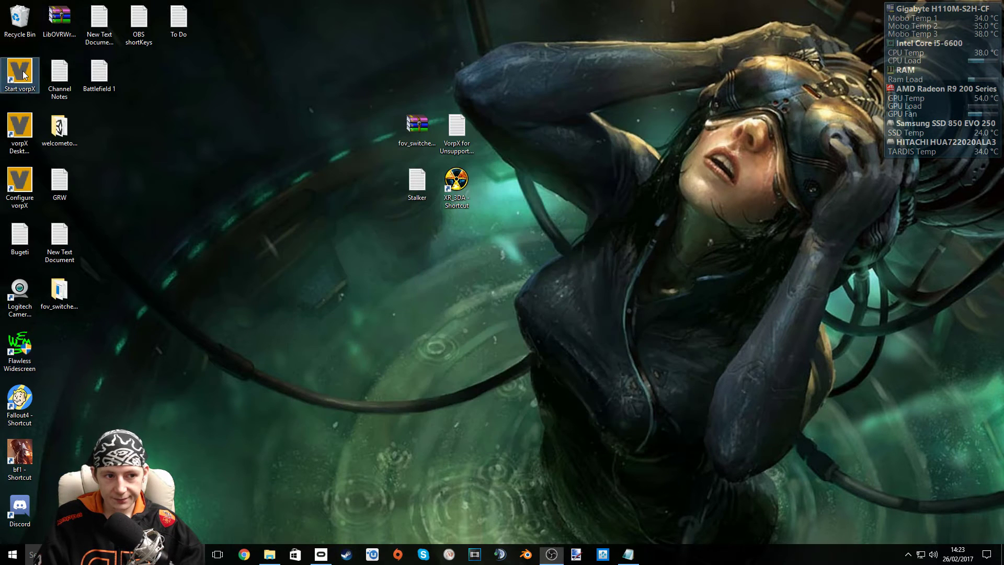
double_click(23, 70)
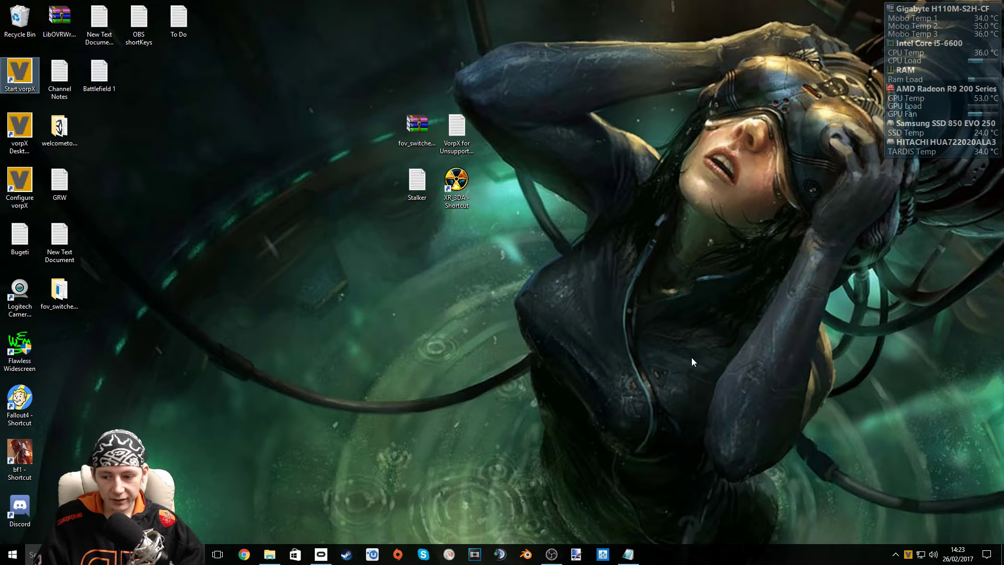
left_click(896, 550)
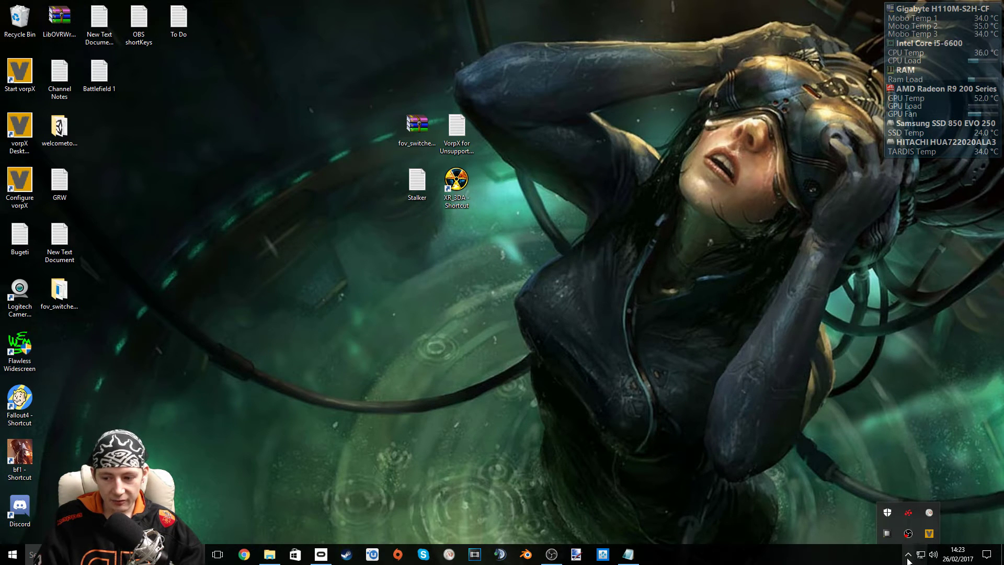
left_click(457, 179)
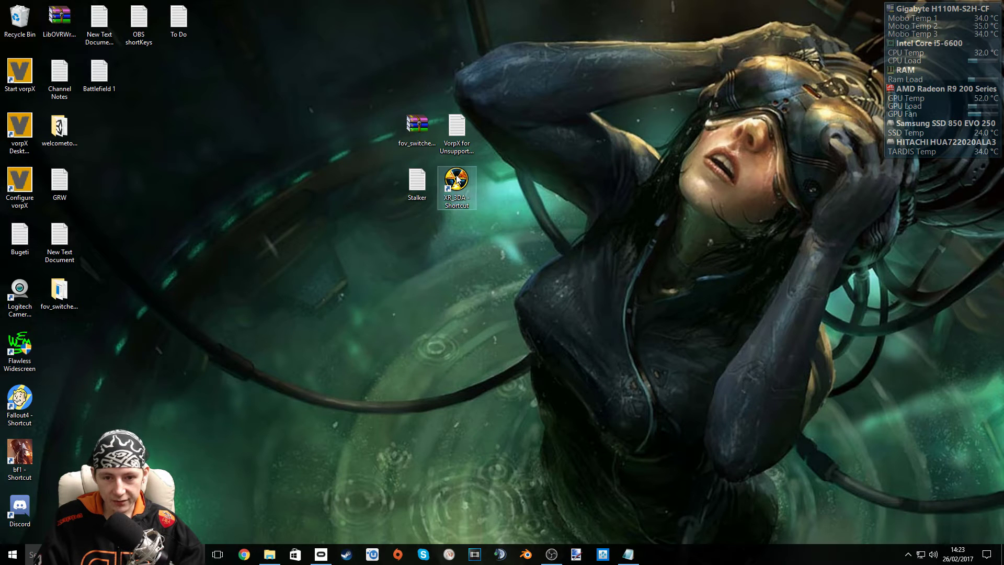
left_click(908, 554)
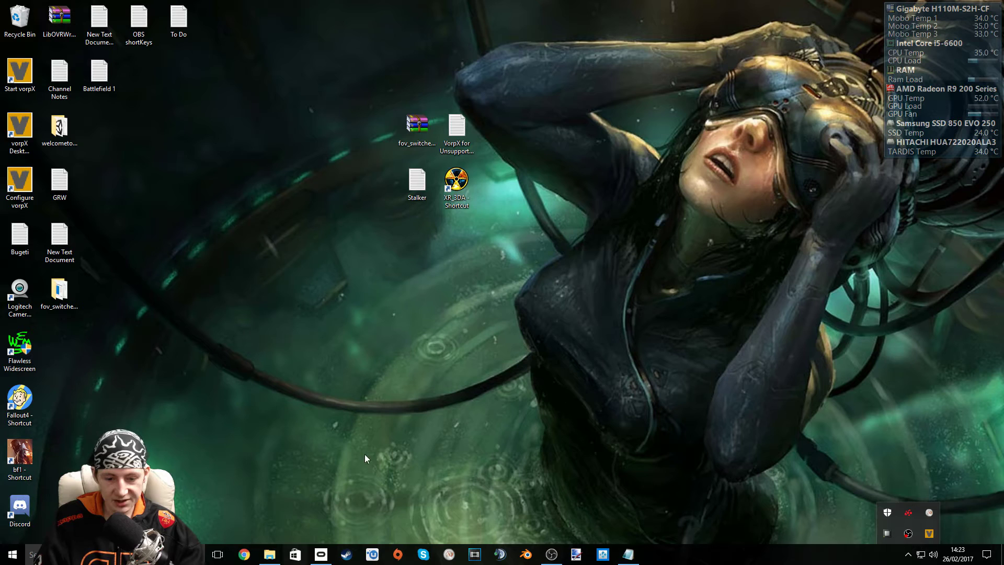
Step: Launch S.T.A.L.K.E.R. again from its desktop shortcut, load a game and walk around the burning barrel at the camp
left_click(455, 182)
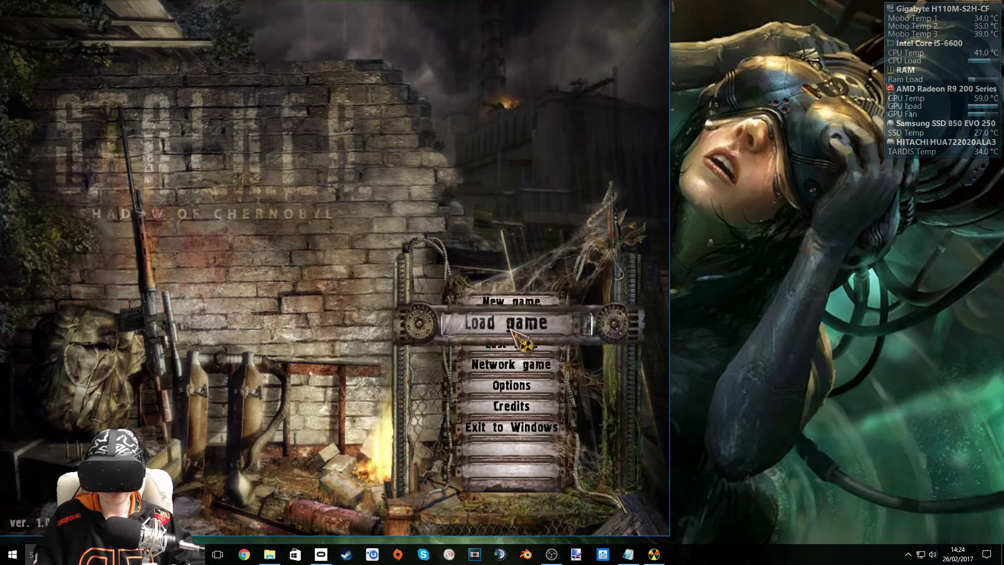
left_click(512, 332)
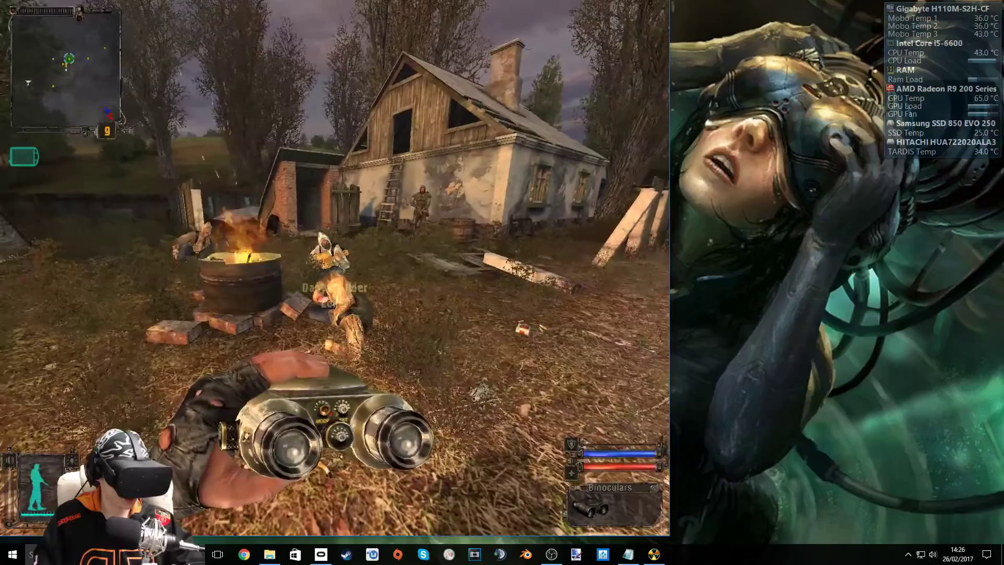
key("w")
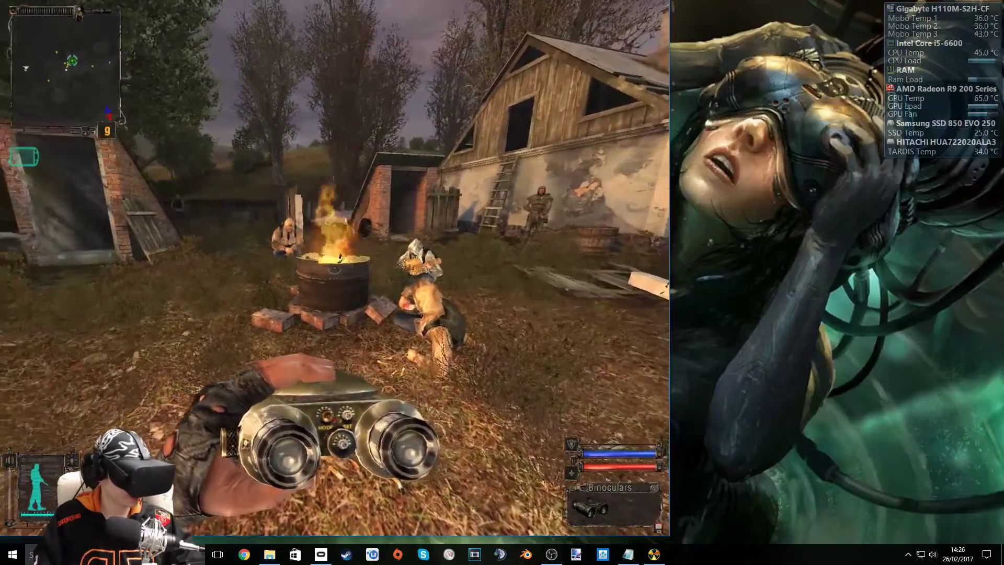
key("w")
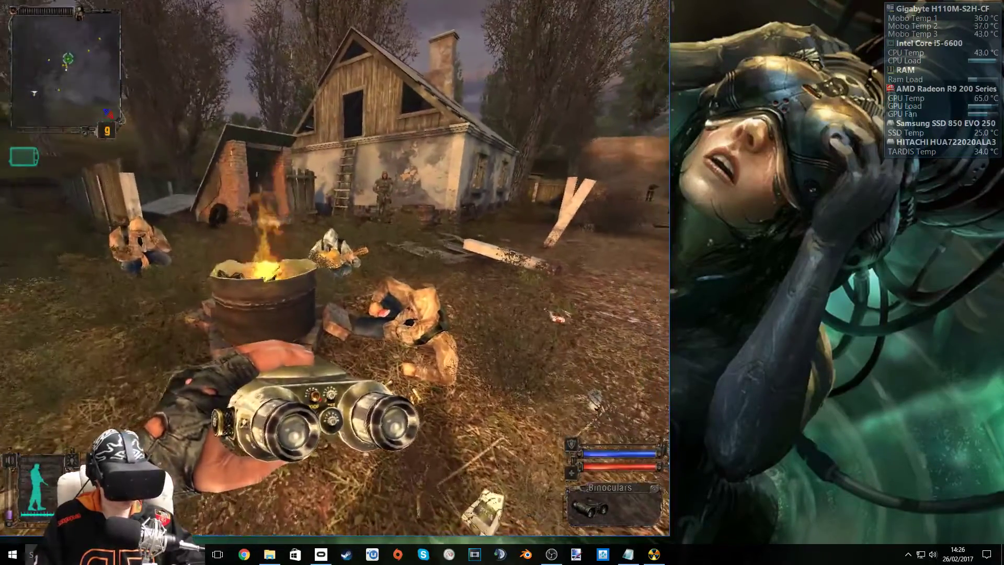